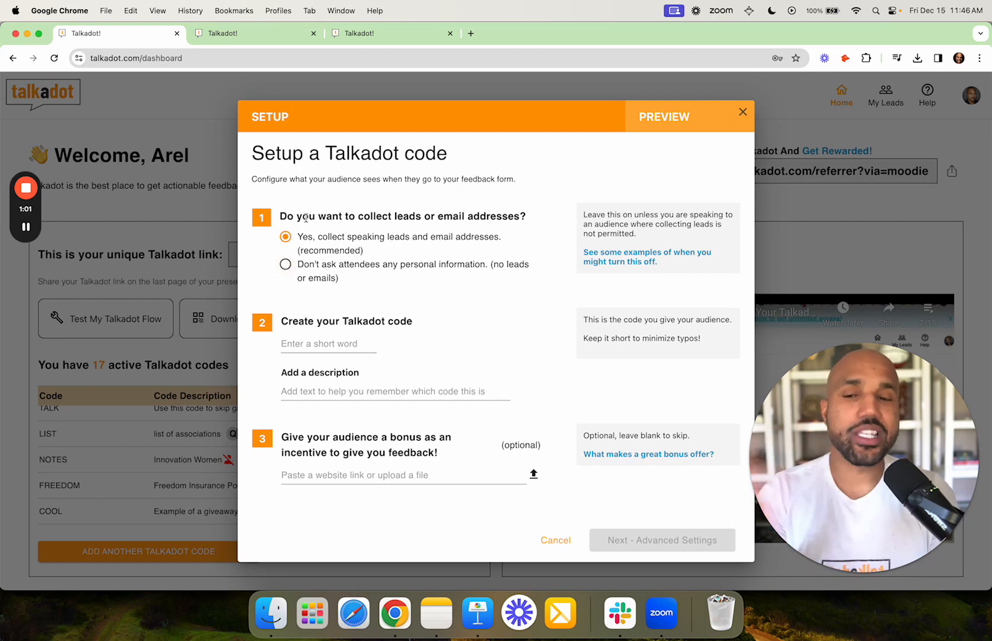
# - Enter SALES as the new Talkadot feedback code
pyautogui.click(331, 343)
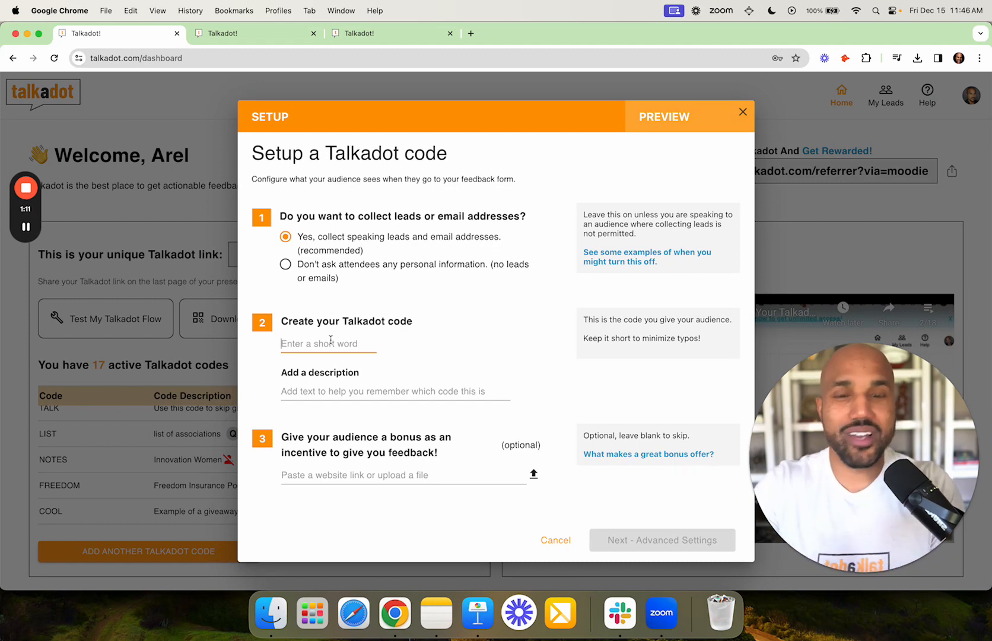
pyautogui.write('SALES')
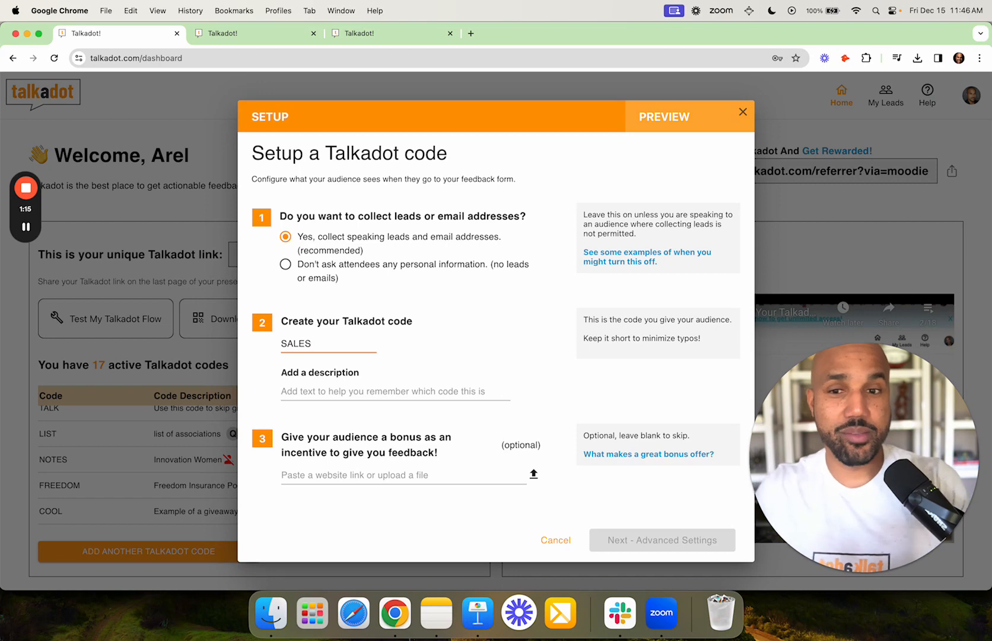
pyautogui.click(476, 611)
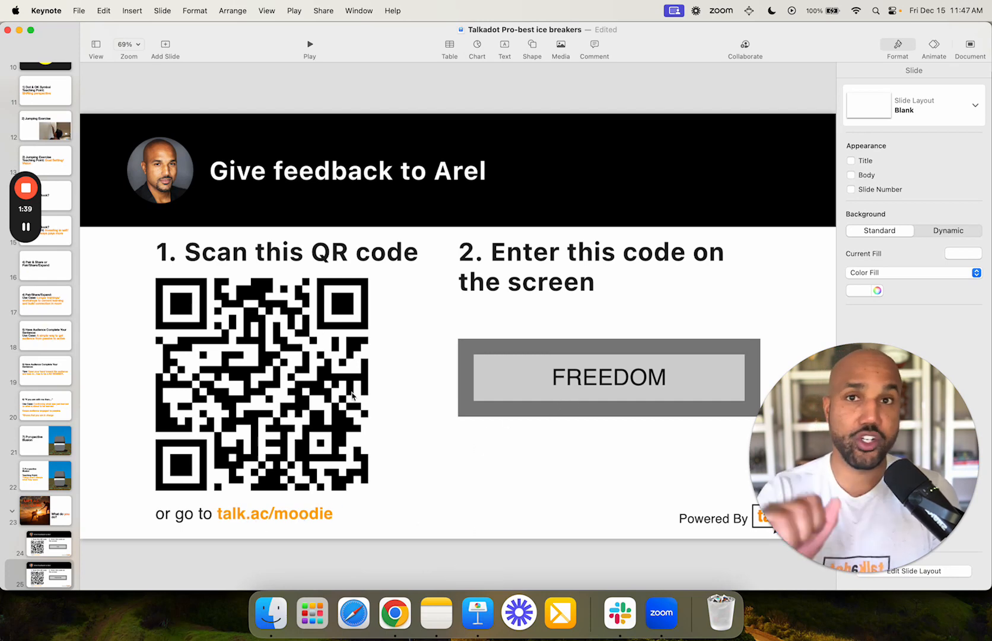
# - Review the Keynote slide with the QR code and FREEDOM code, then return to Talkadot
pyautogui.click(395, 613)
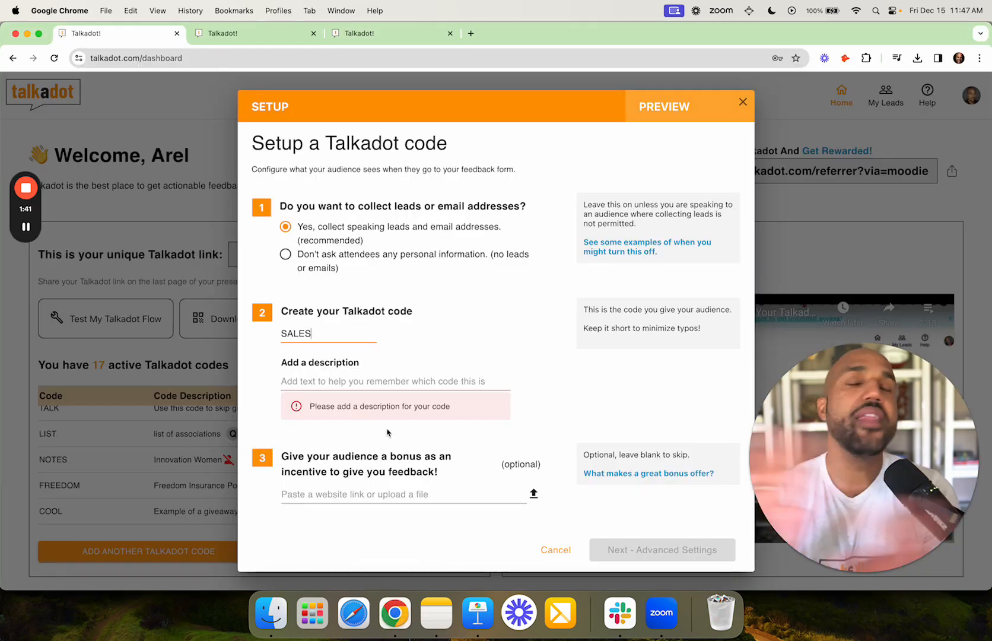
# - Describe SALES as a Csuite-exec presentation giving away a step-by-step sales guide
pyautogui.click(360, 383)
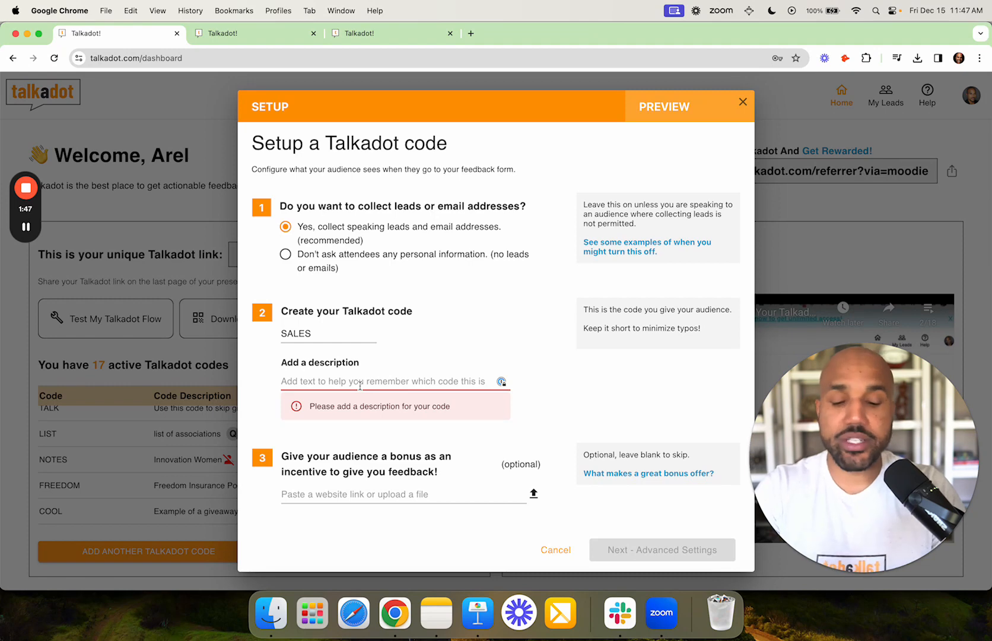
pyautogui.write('This is my pre')
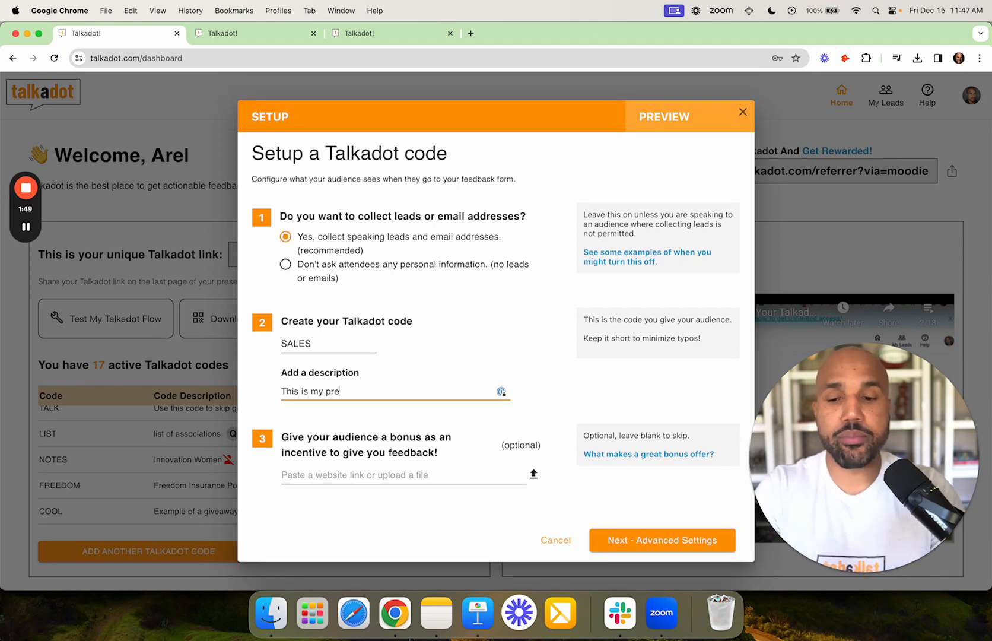
pyautogui.write('sentation for Csu')
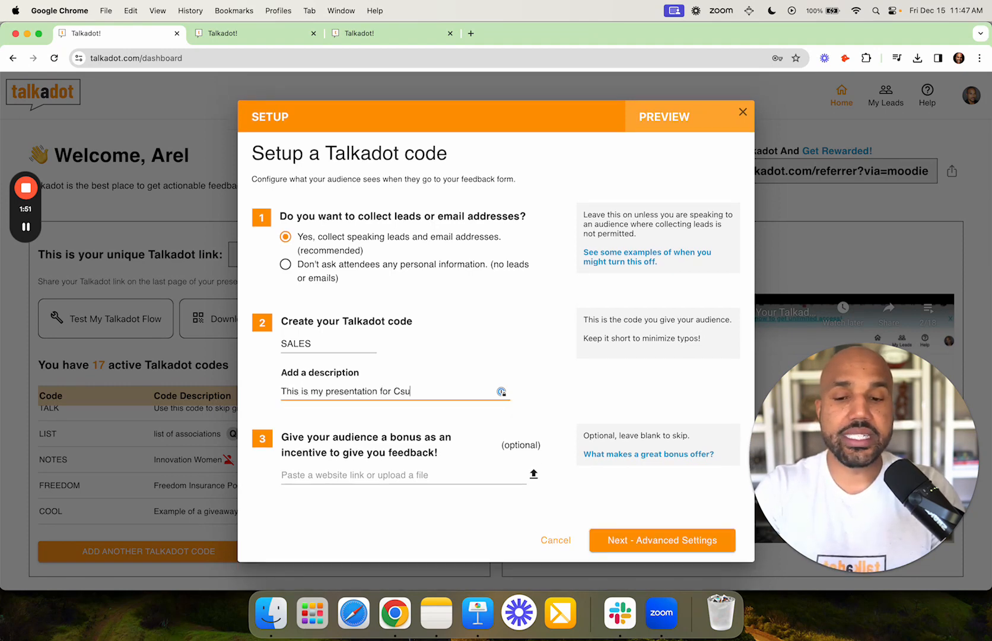
pyautogui.write('ite execs')
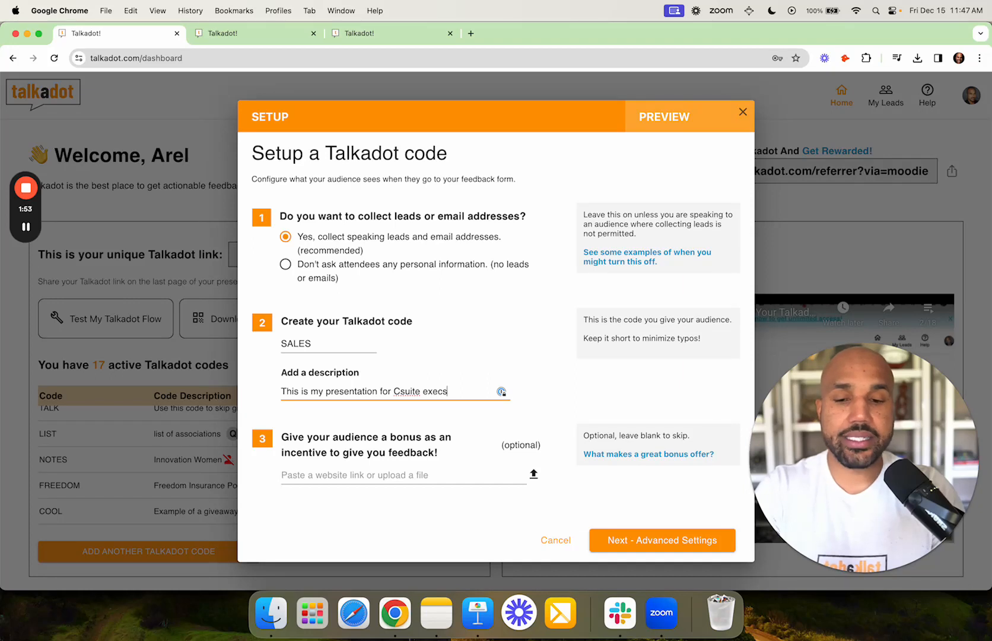
pyautogui.write(' and i give ')
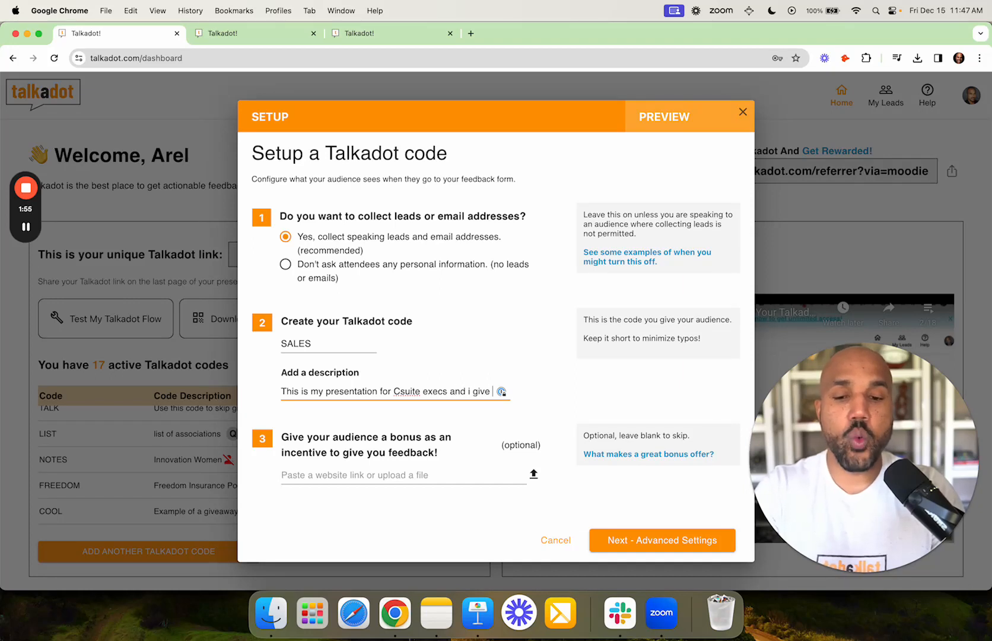
pyautogui.write('away my ')
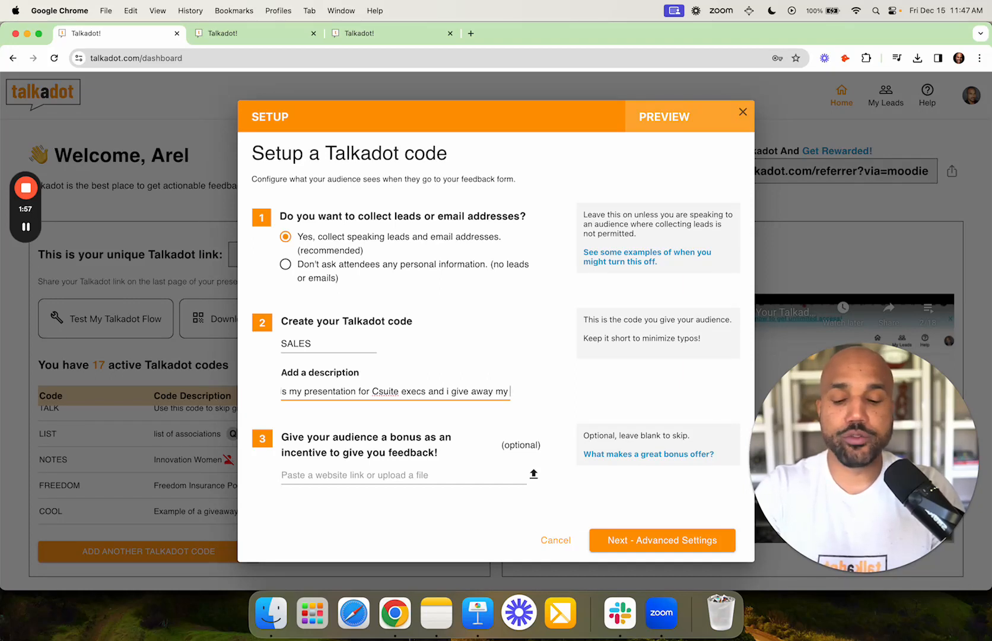
pyautogui.write('step')
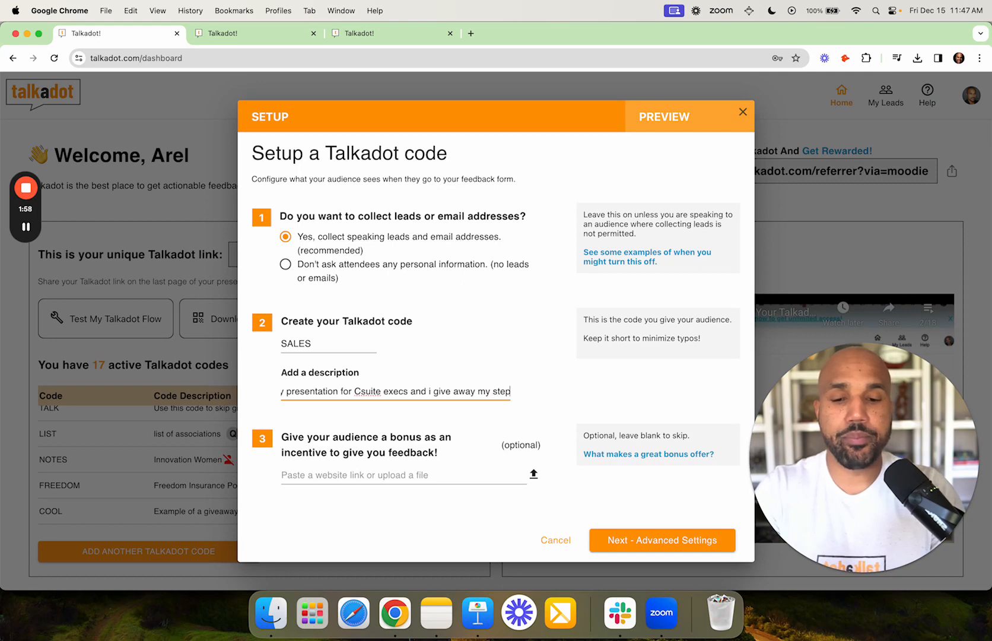
pyautogui.write(' by step slae')
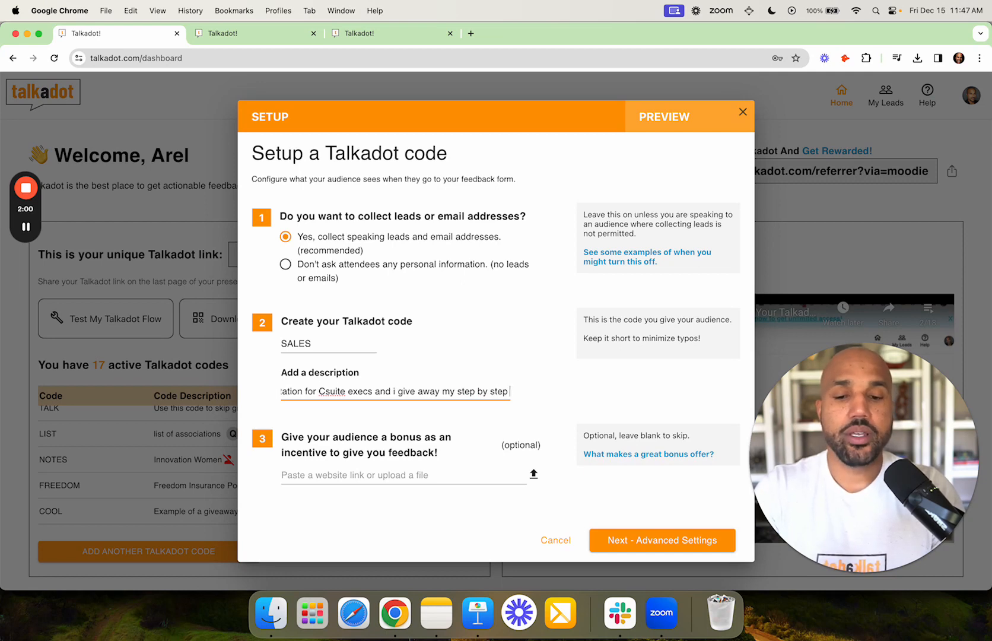
pyautogui.press('BackSpace')
pyautogui.press('BackSpace')
pyautogui.write('le')
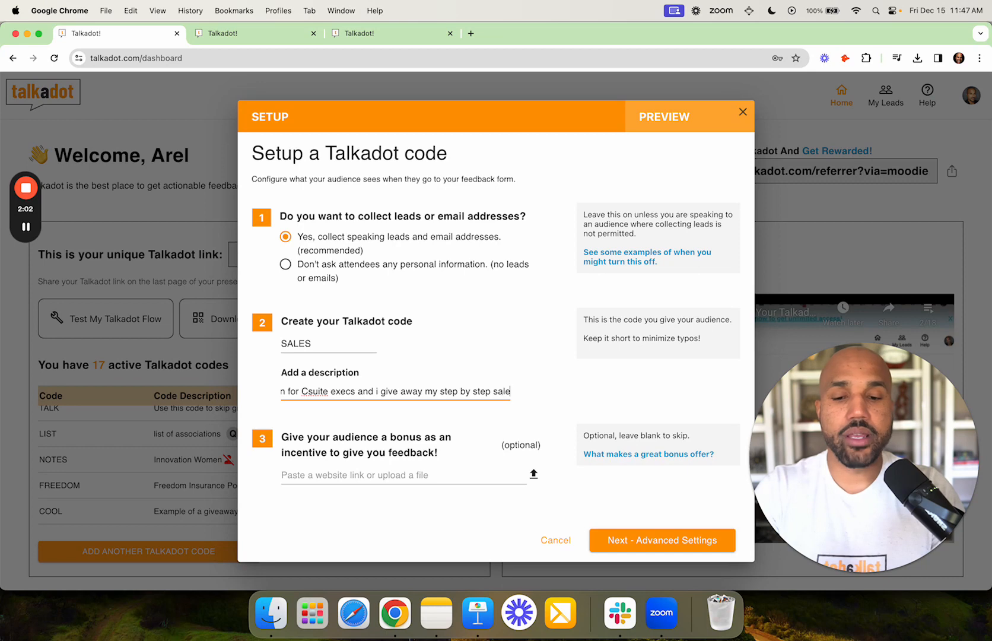
pyautogui.write('s guide')
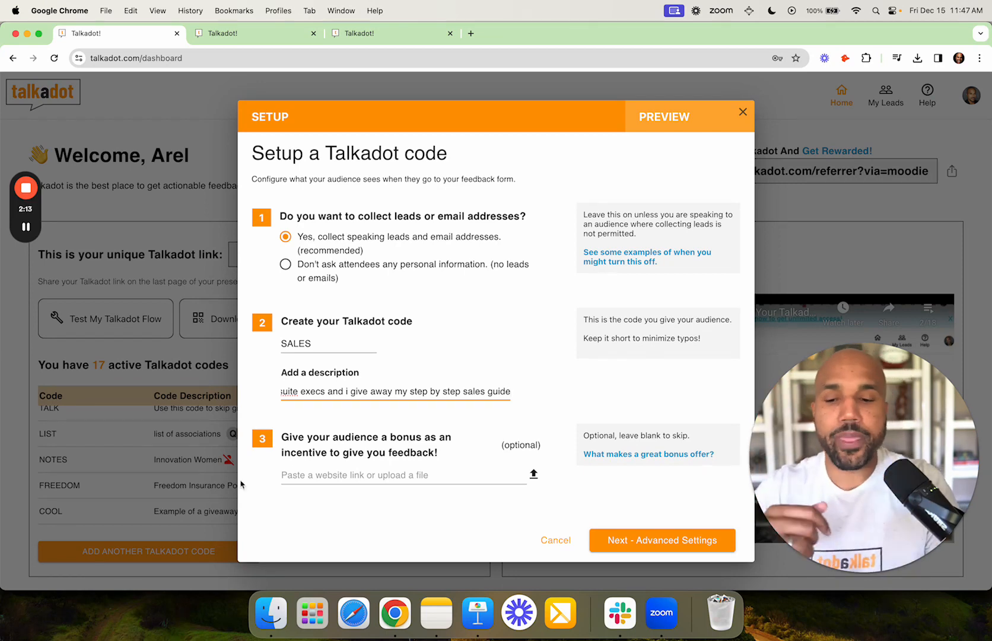
pyautogui.click(347, 480)
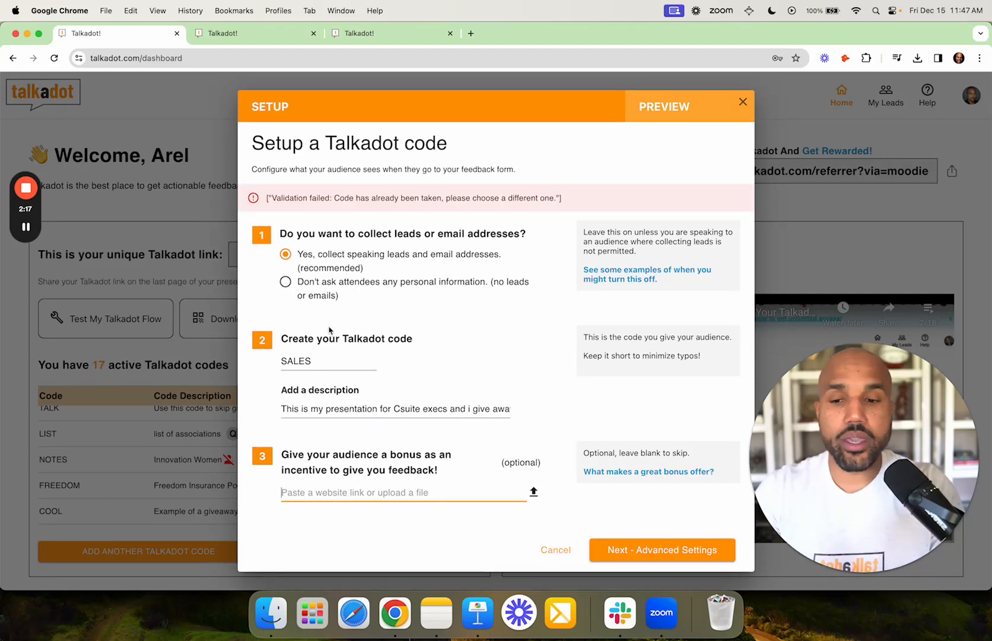
# - Rename the taken code to SALESIQ and leave the bonus link field empty
pyautogui.click(320, 360)
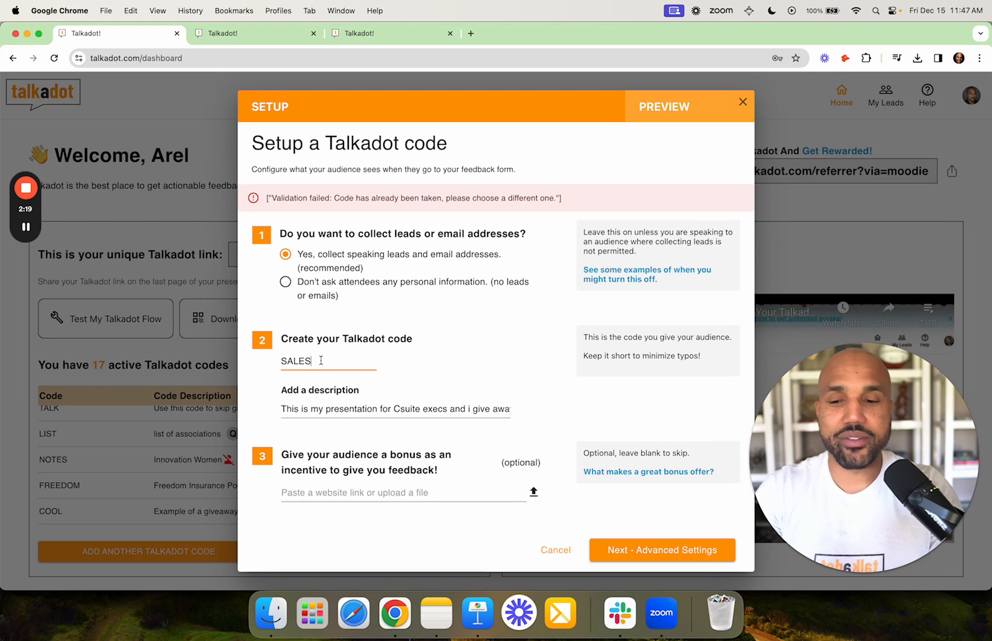
pyautogui.write('IQ')
pyautogui.click(340, 477)
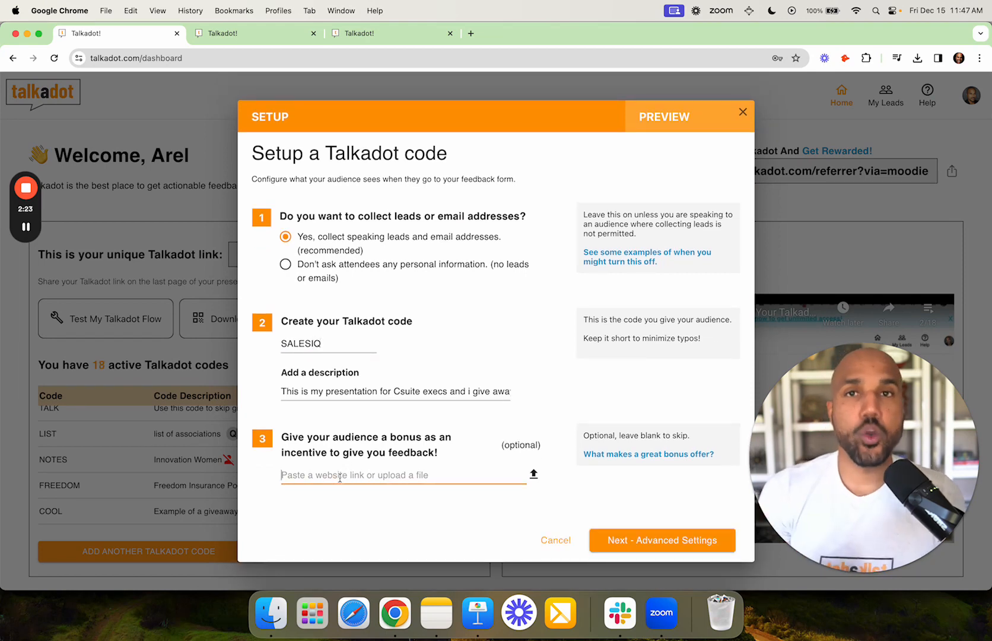
pyautogui.write('www.a')
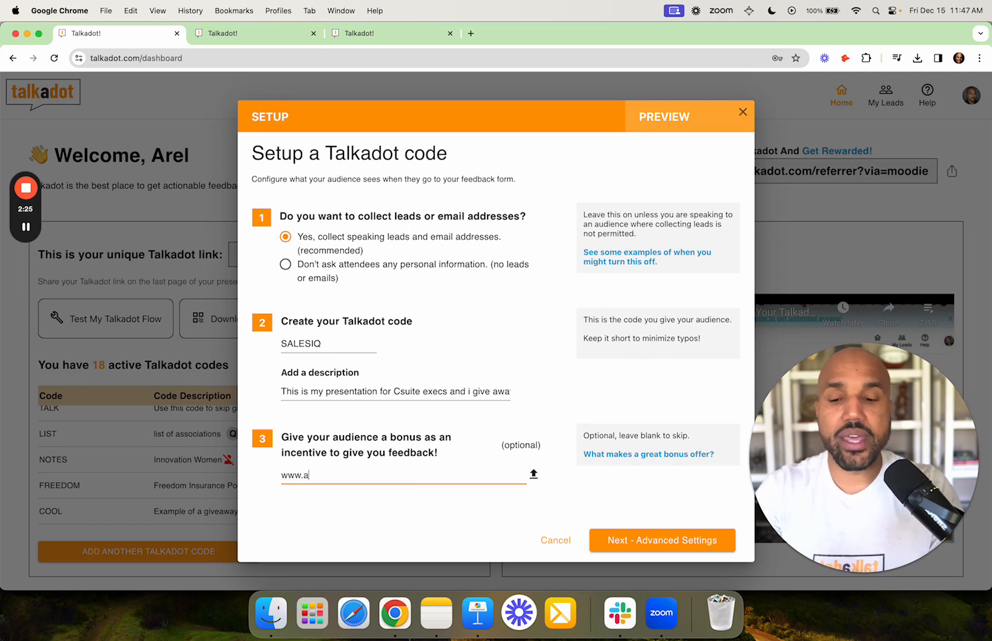
pyautogui.write('relmoodie.combo')
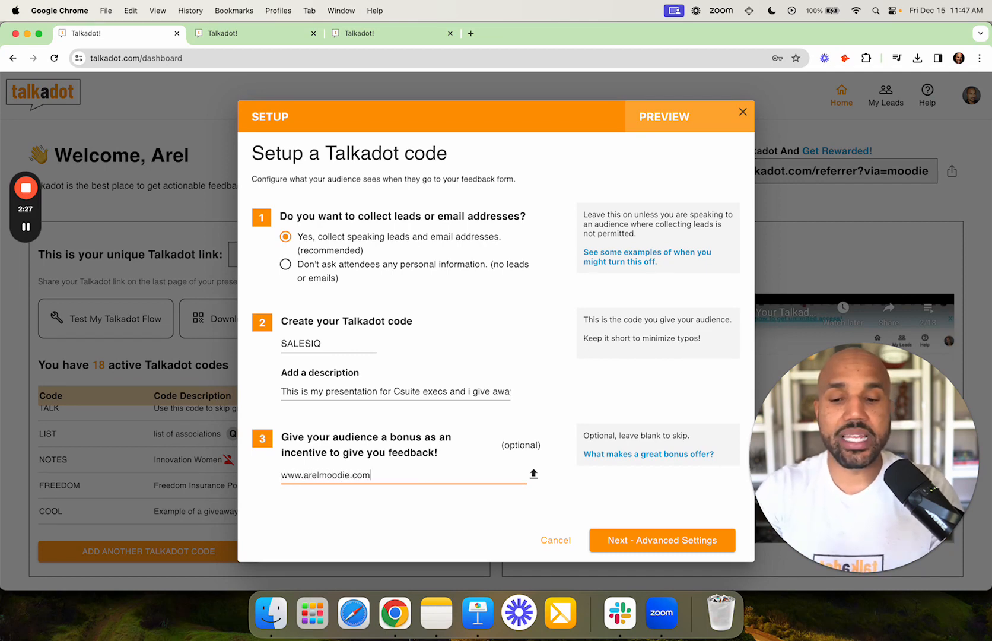
pyautogui.press('BackSpace')
pyautogui.press('BackSpace')
pyautogui.write('/bonus')
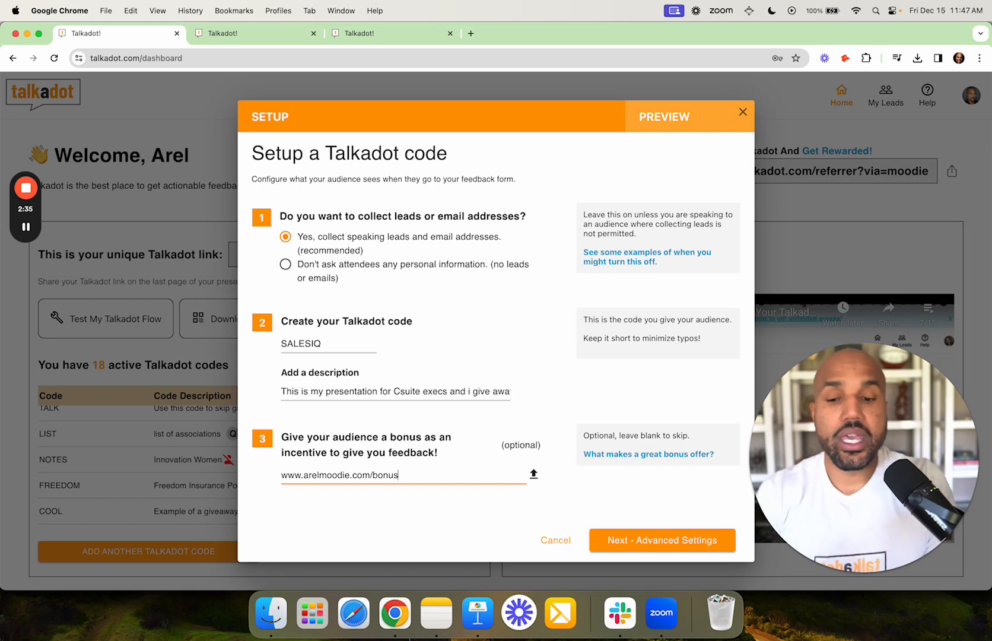
pyautogui.press('super+a')
pyautogui.press('BackSpace')
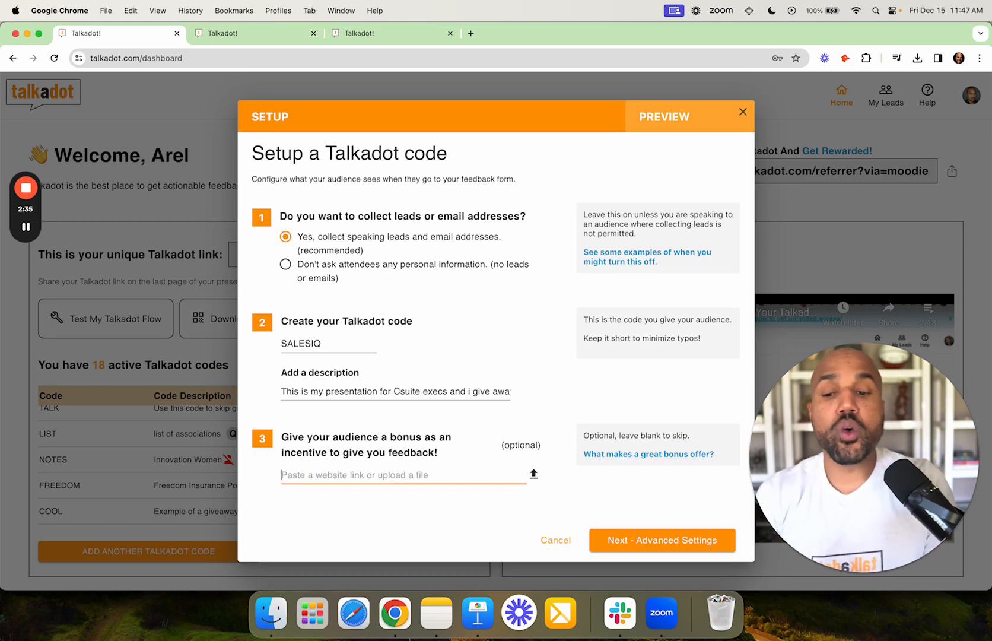
# - Attach Screenshot 2023-12-15 at 11.34.09 AM.png as the bonus and continue to Advanced Settings
pyautogui.click(534, 475)
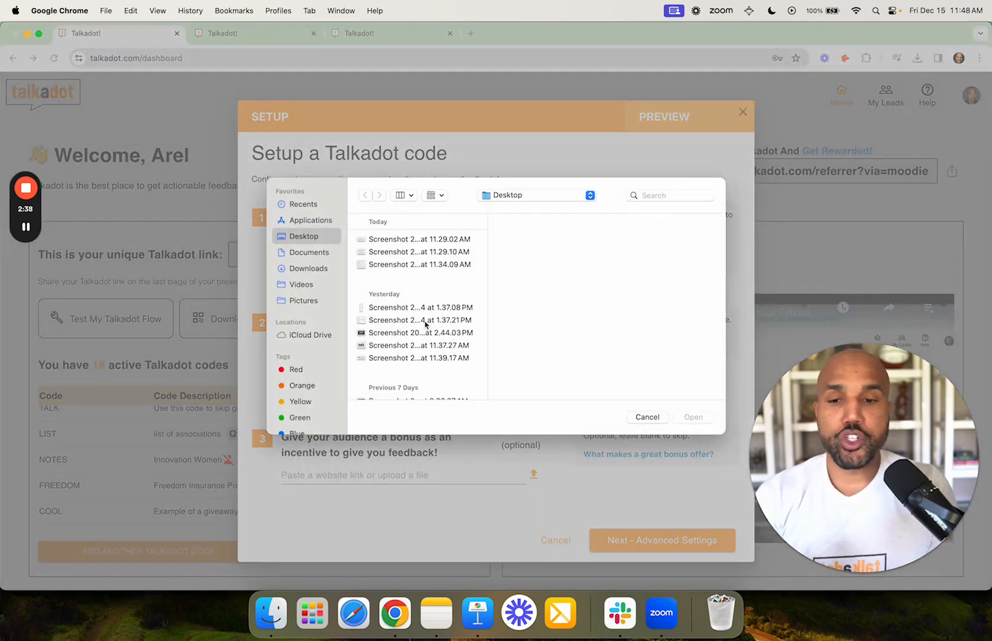
pyautogui.doubleClick(427, 267)
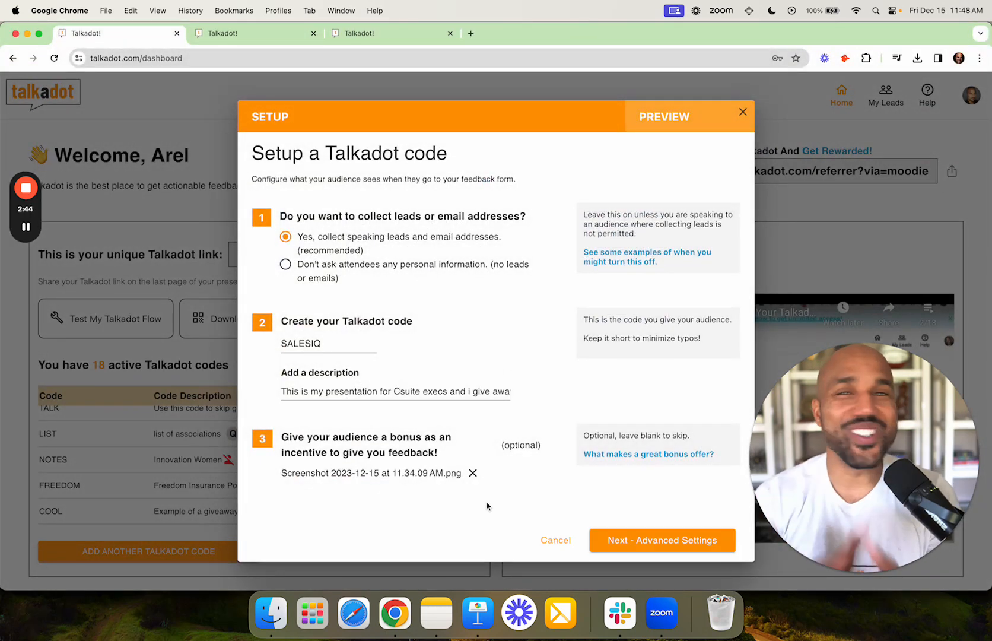
pyautogui.click(599, 539)
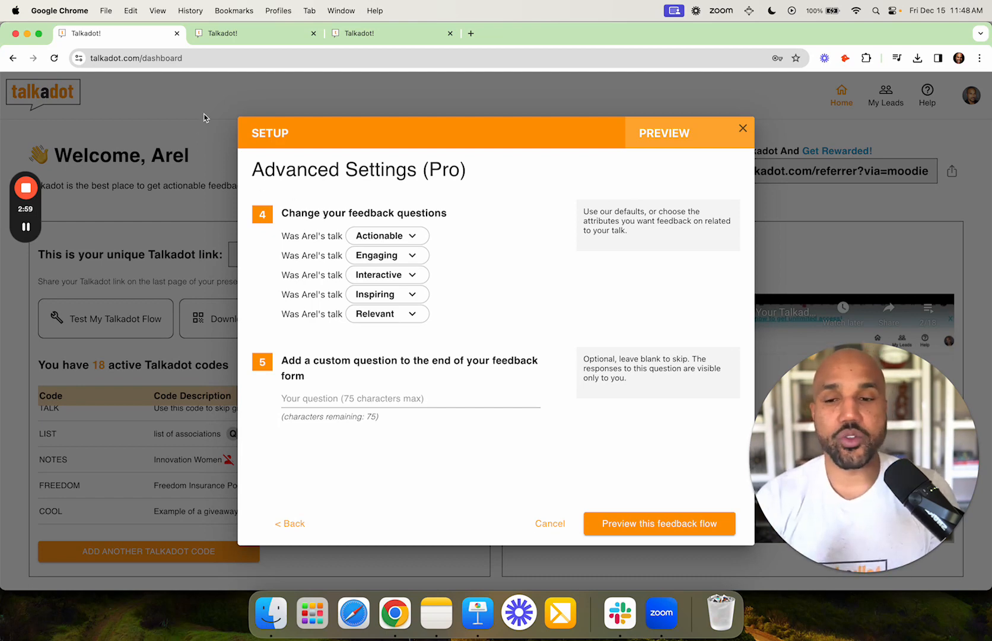
# - Give the first rating question a high score in the test feedback page, then return
pyautogui.click(252, 36)
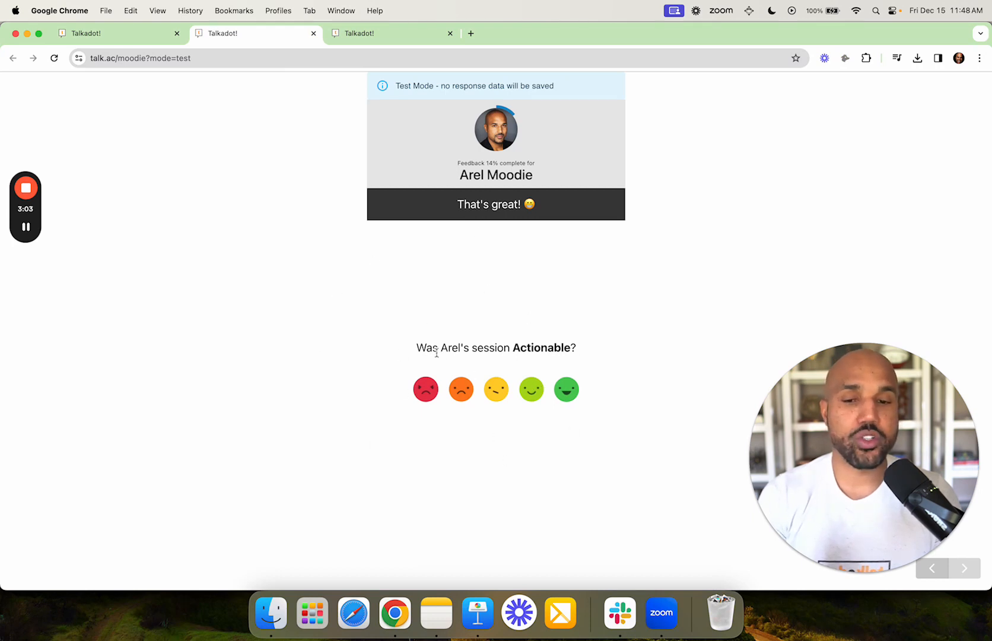
pyautogui.click(531, 392)
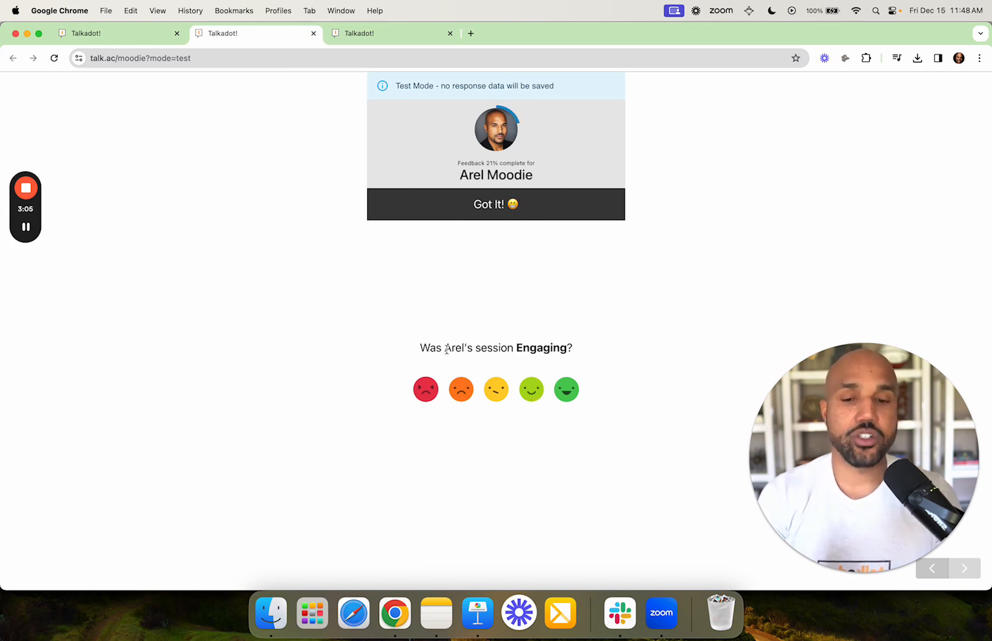
pyautogui.click(143, 38)
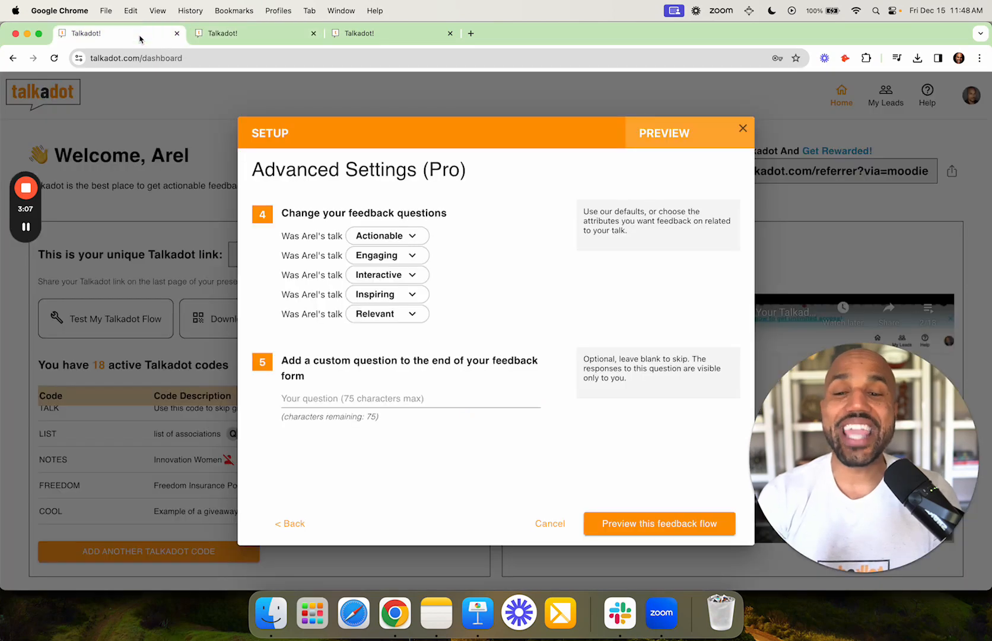
# - Replace Interactive with Practical and Inspiring with Powerful in the third and fourth questions
pyautogui.click(403, 278)
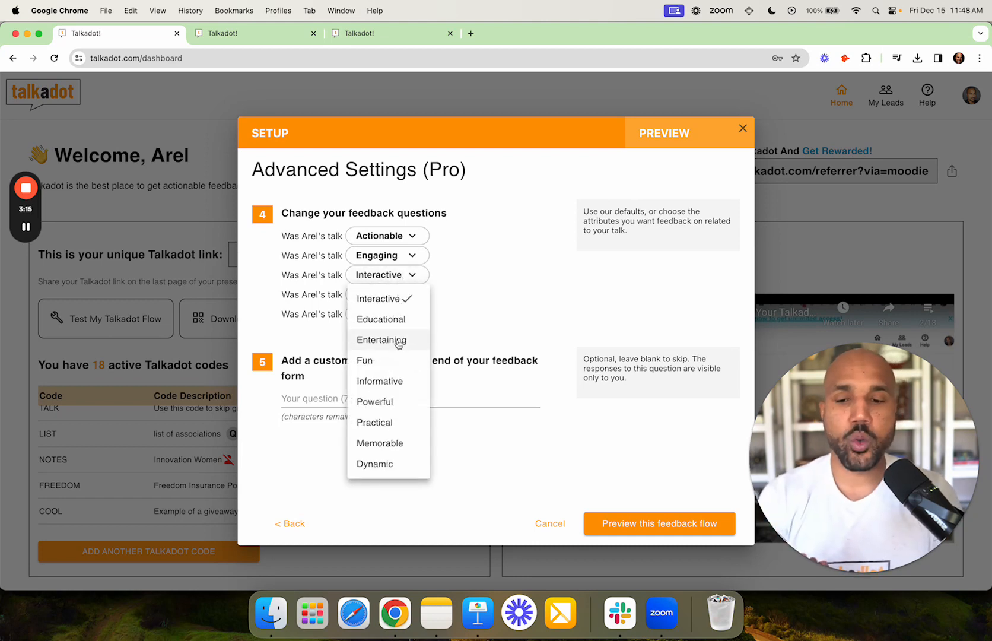
pyautogui.click(404, 420)
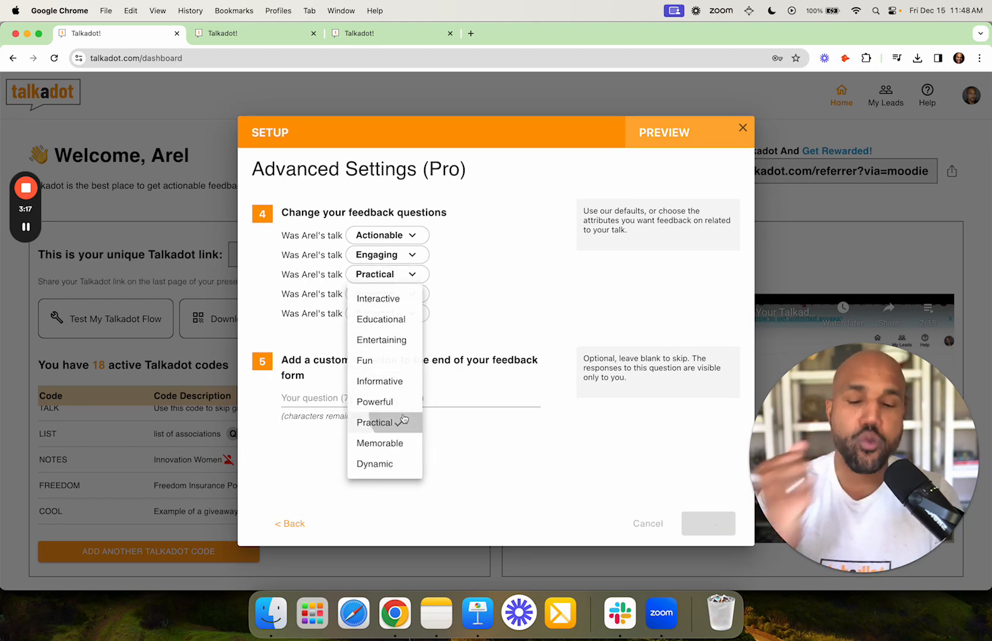
pyautogui.click(404, 295)
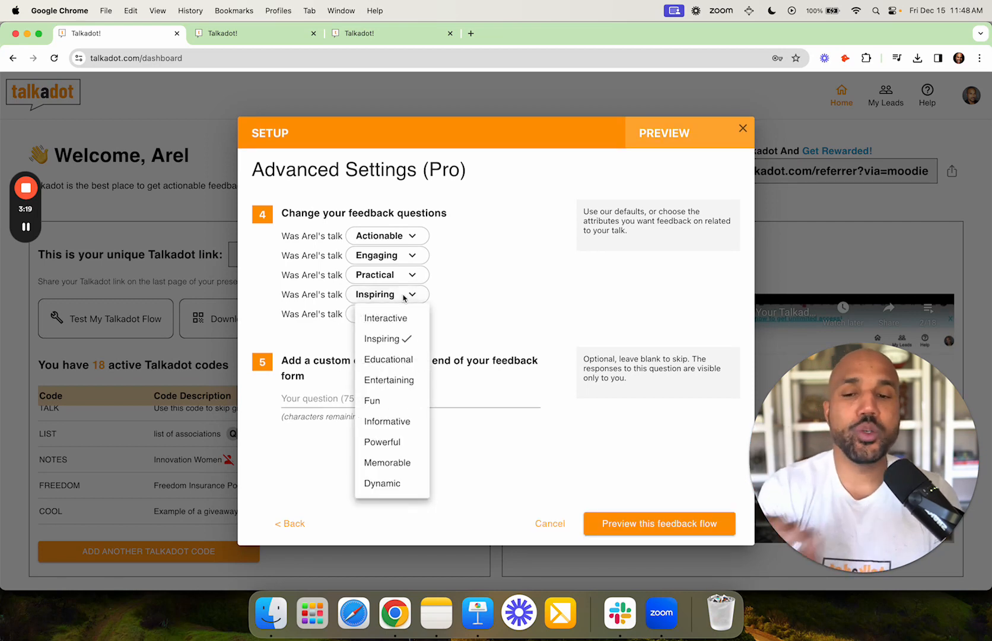
pyautogui.click(401, 443)
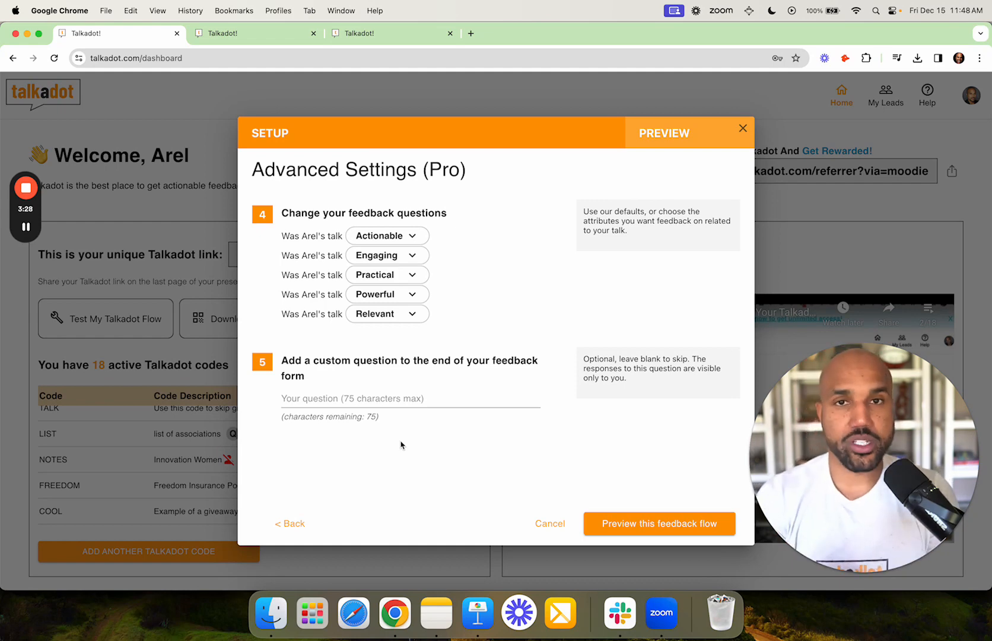
# - Enter the custom question 'Are you interested in coaching by me?', inserting the missing 'e'
pyautogui.click(368, 393)
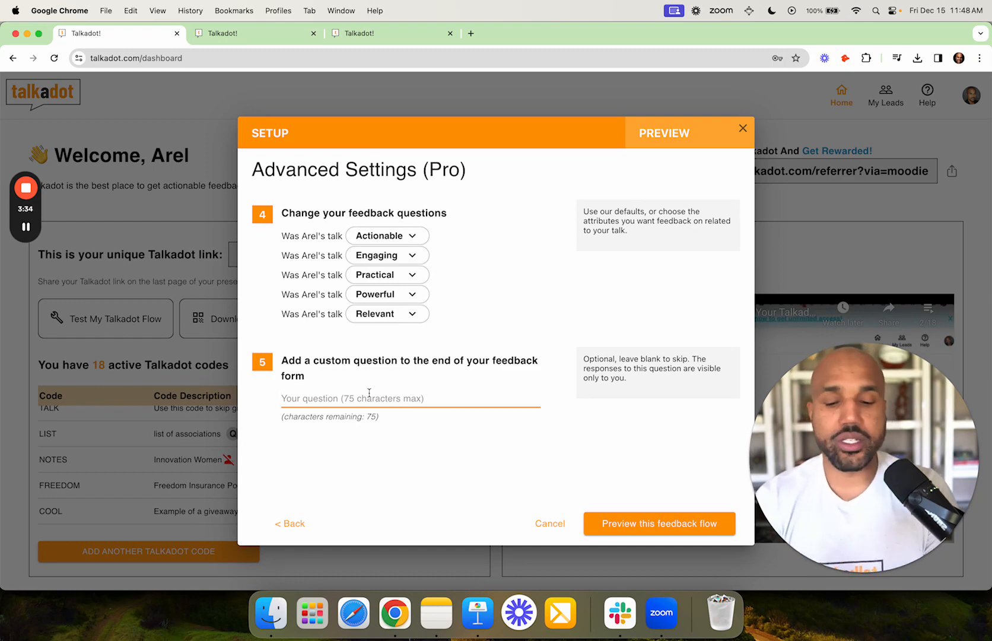
pyautogui.write('Are you interste')
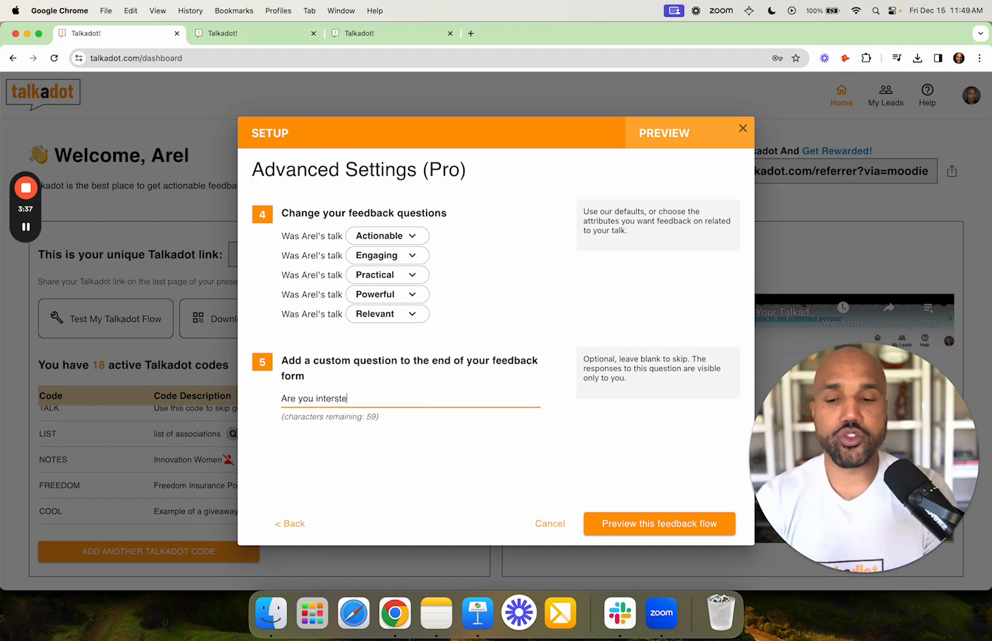
pyautogui.write('d in coaching ')
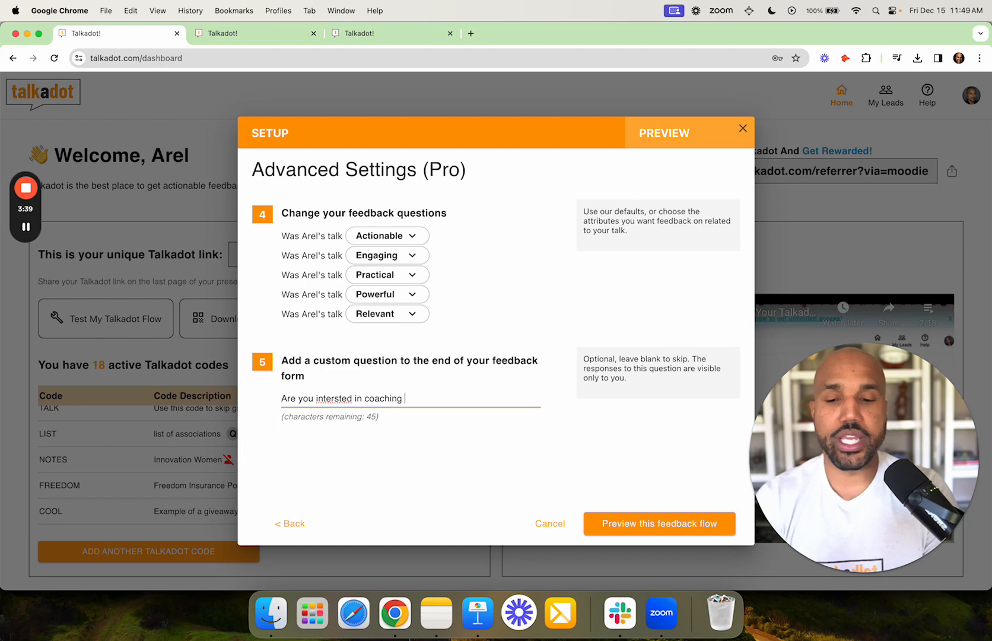
pyautogui.write('by me?')
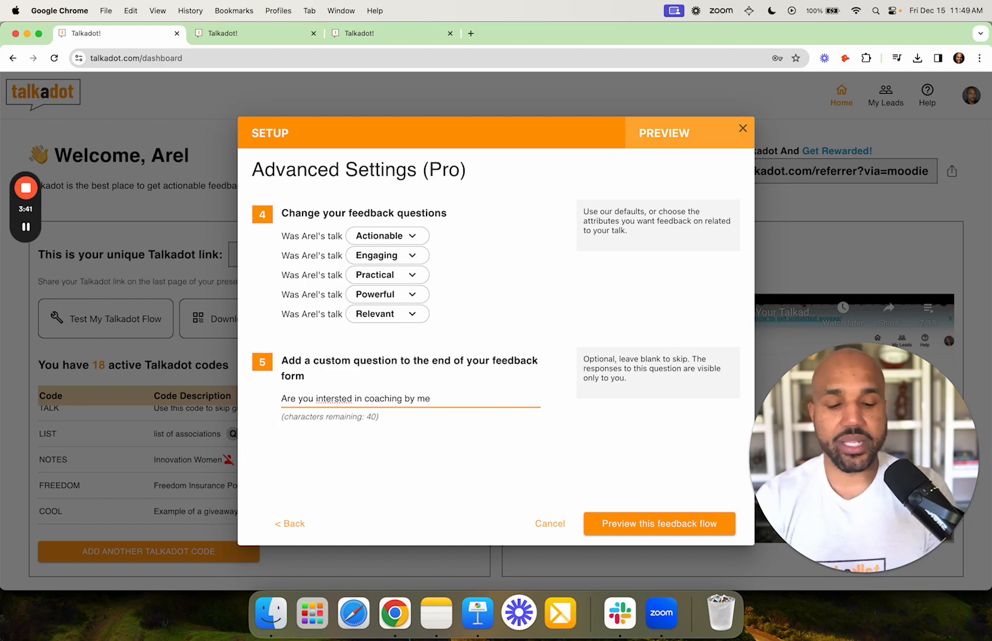
pyautogui.click(342, 396)
pyautogui.write('e')
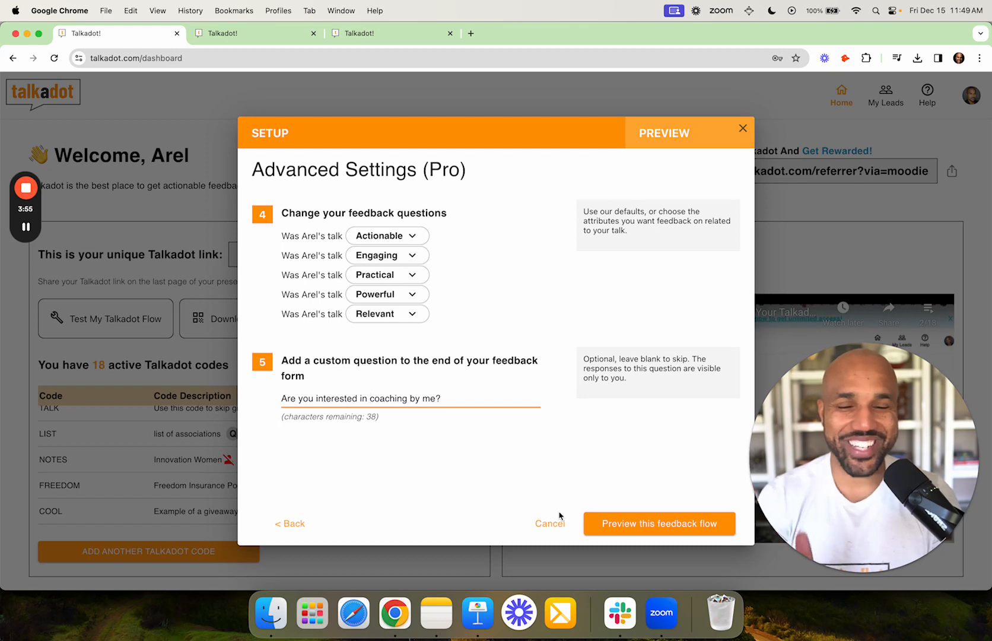
# - Start the feedback preview with a placeholder name and e-mail
pyautogui.click(661, 525)
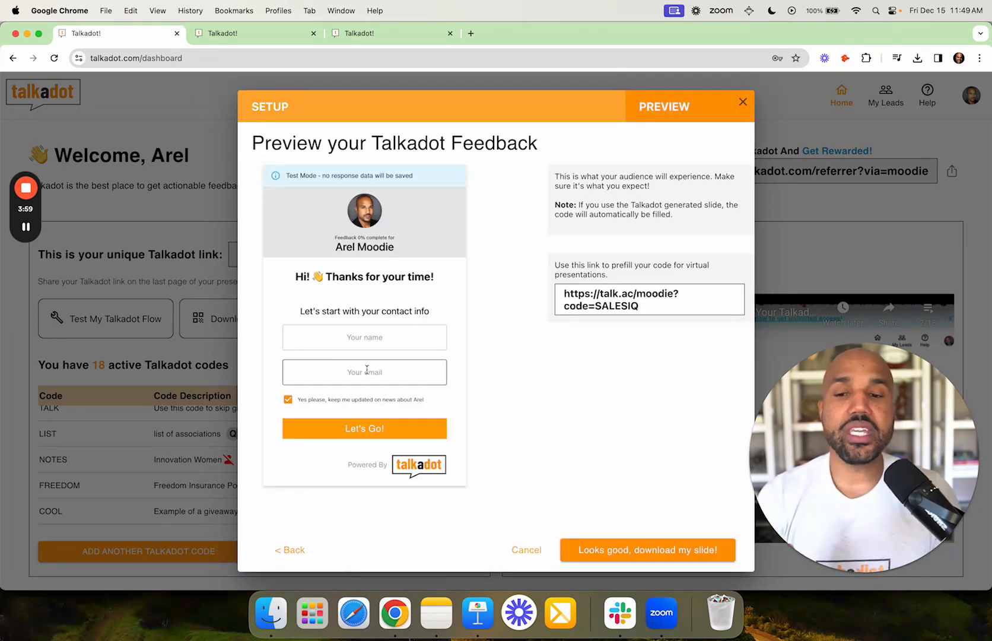
pyautogui.click(363, 341)
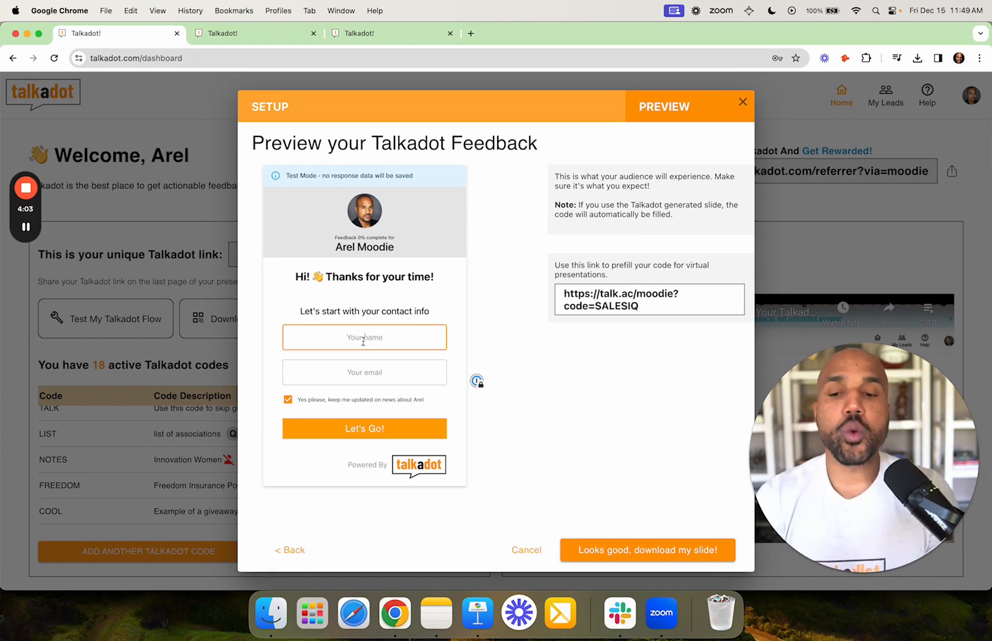
pyautogui.write('ajfdlaj')
pyautogui.click(367, 369)
pyautogui.write('dsahj@fdkfdj.com')
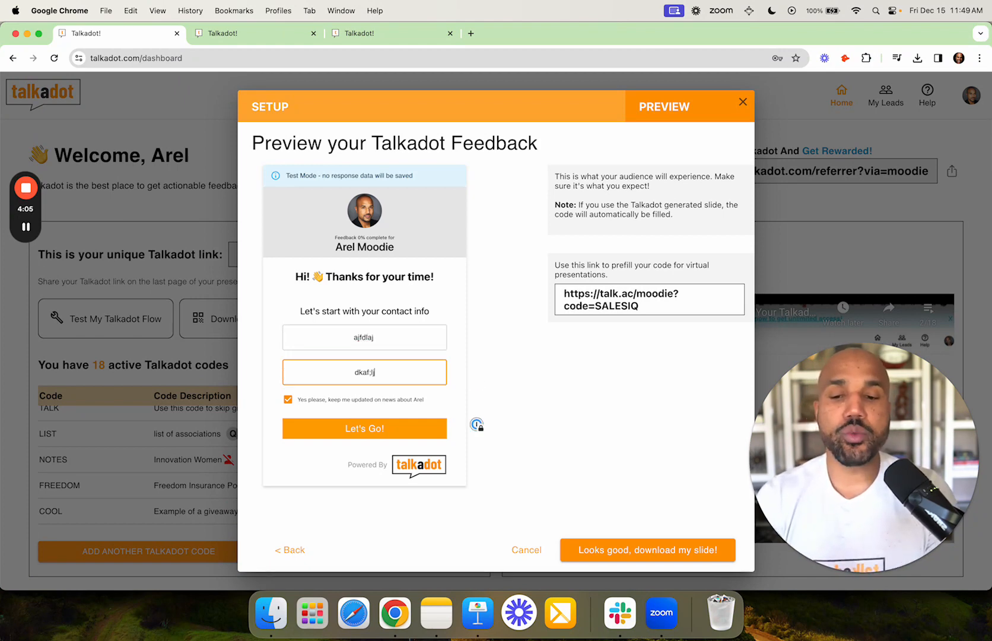
pyautogui.click(378, 428)
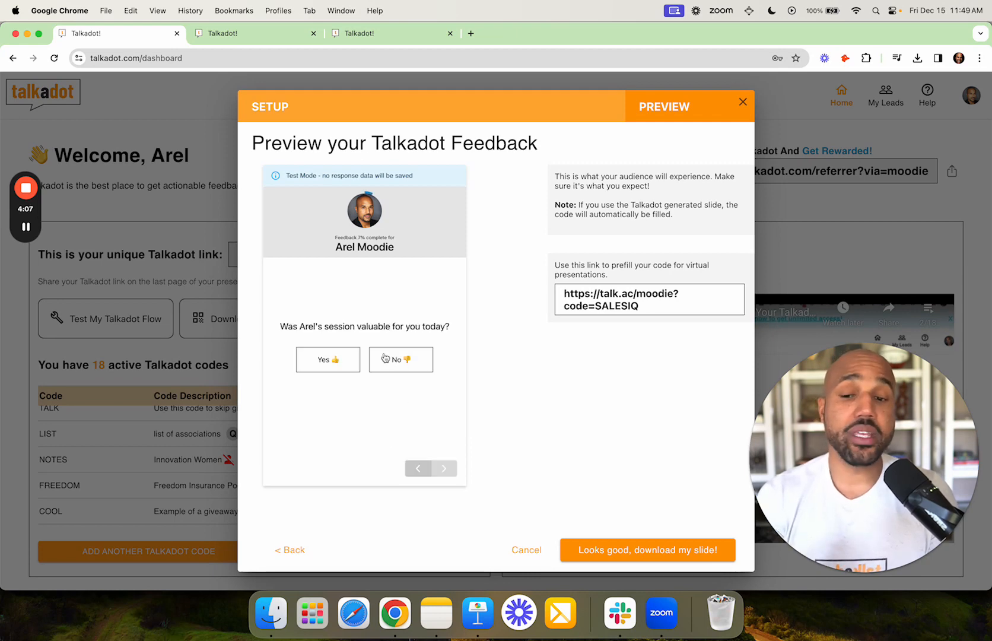
# - Answer yes to valuable, give all five attributes top ratings, and answer the booking questions
pyautogui.click(320, 359)
pyautogui.click(422, 378)
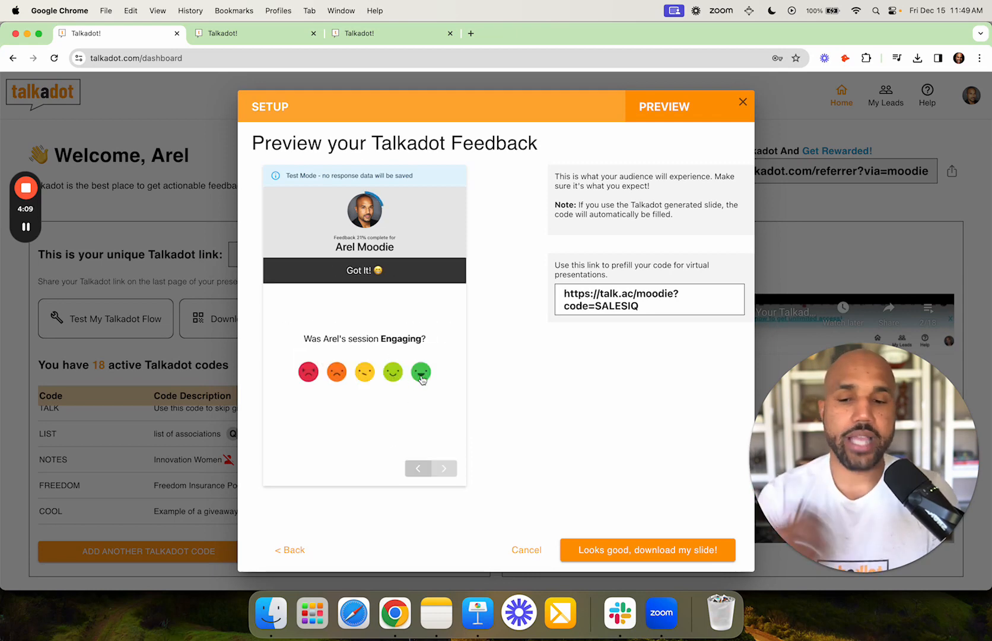
pyautogui.click(422, 378)
pyautogui.click(422, 378)
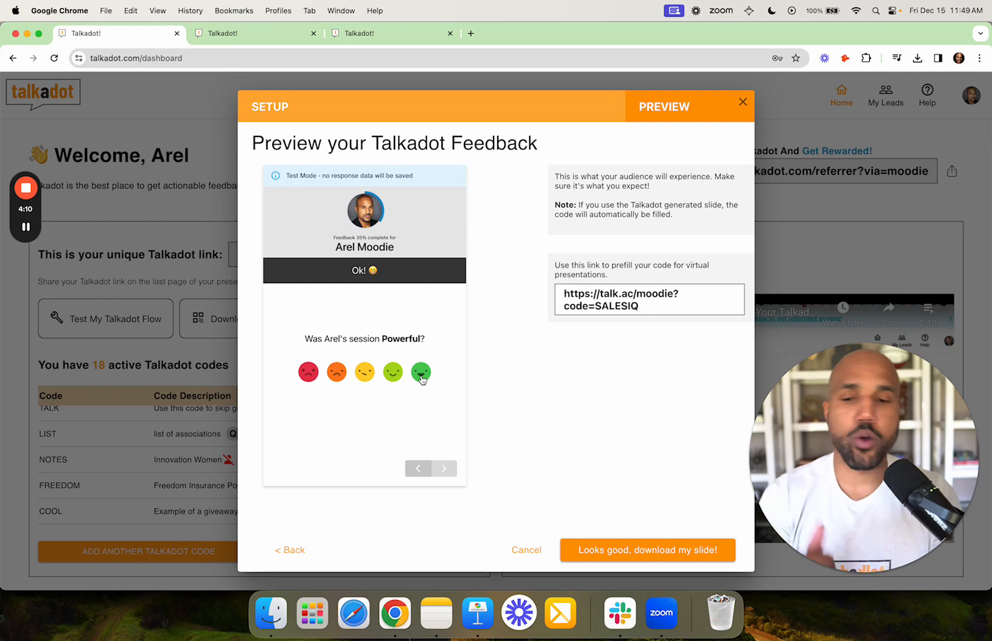
pyautogui.click(422, 378)
pyautogui.click(422, 379)
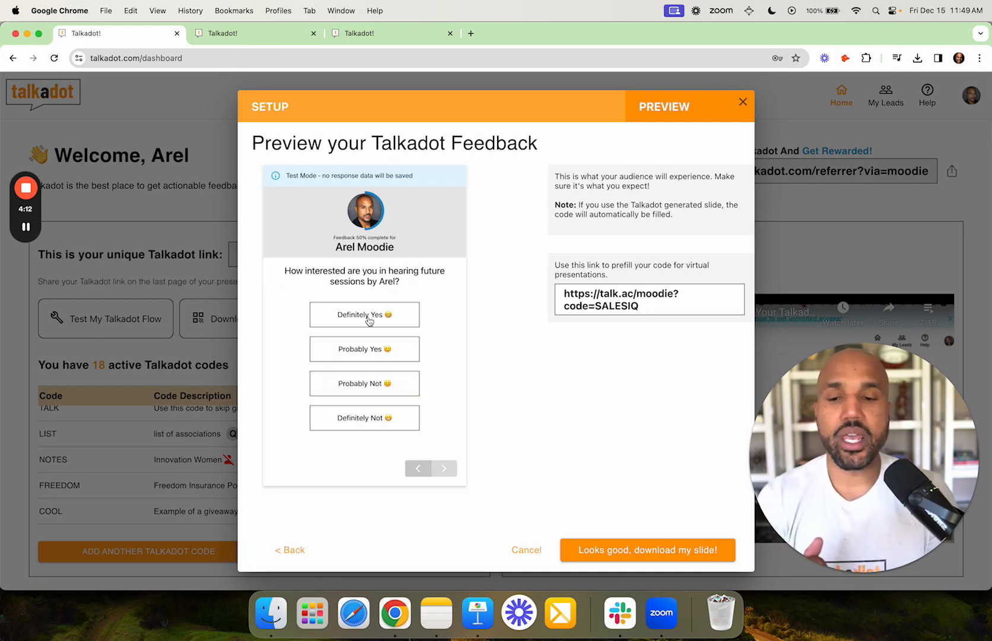
pyautogui.click(366, 315)
pyautogui.click(383, 334)
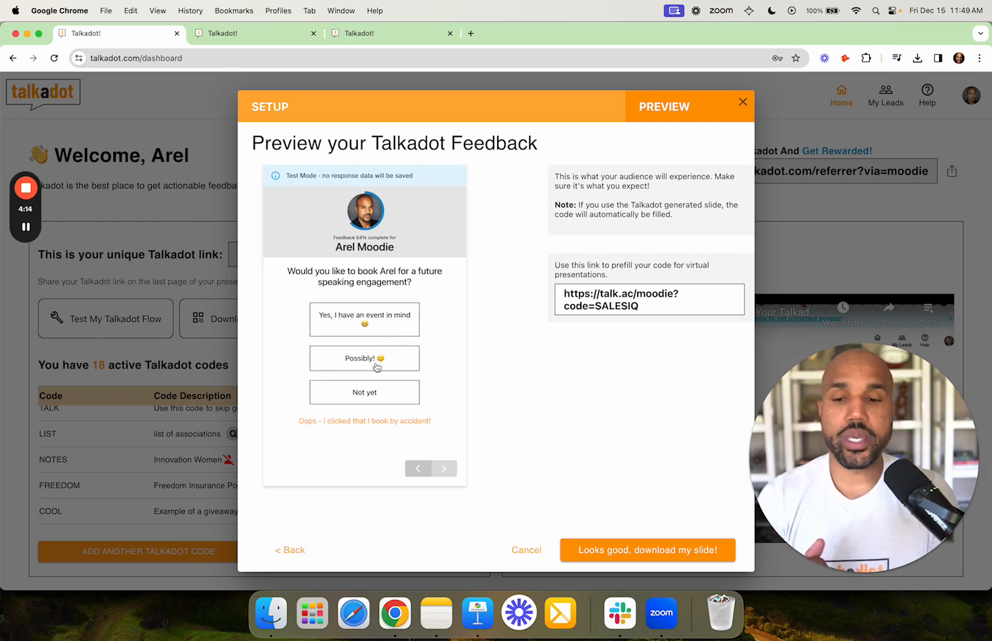
pyautogui.click(384, 399)
pyautogui.click(414, 443)
# - Type sample final feedback 'fdsfa', submit it, and open the bonus on the All Done page
pyautogui.click(375, 394)
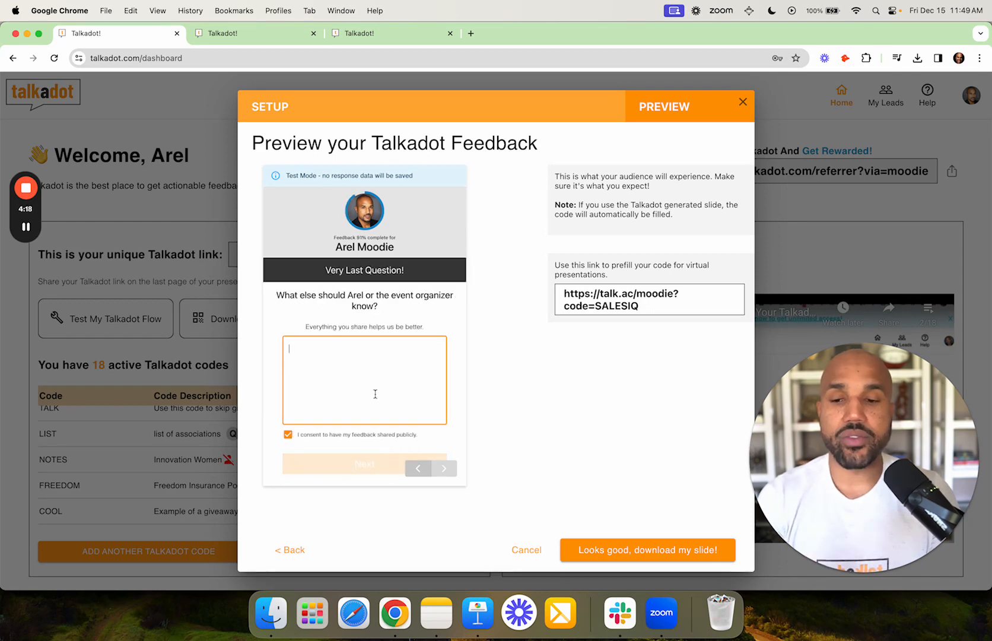
pyautogui.write('fdsfa')
pyautogui.press('Return')
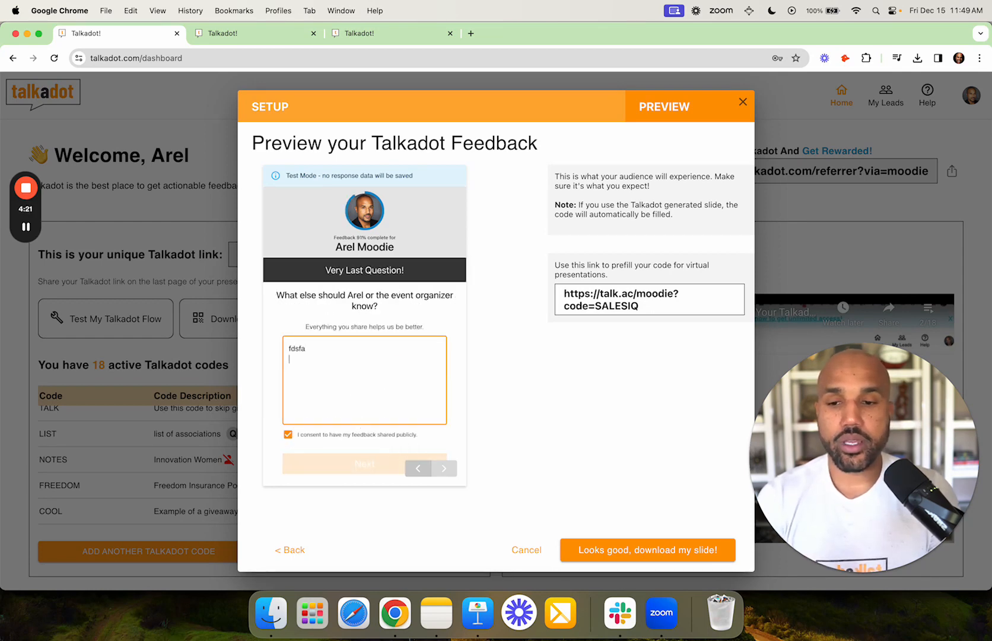
pyautogui.click(345, 473)
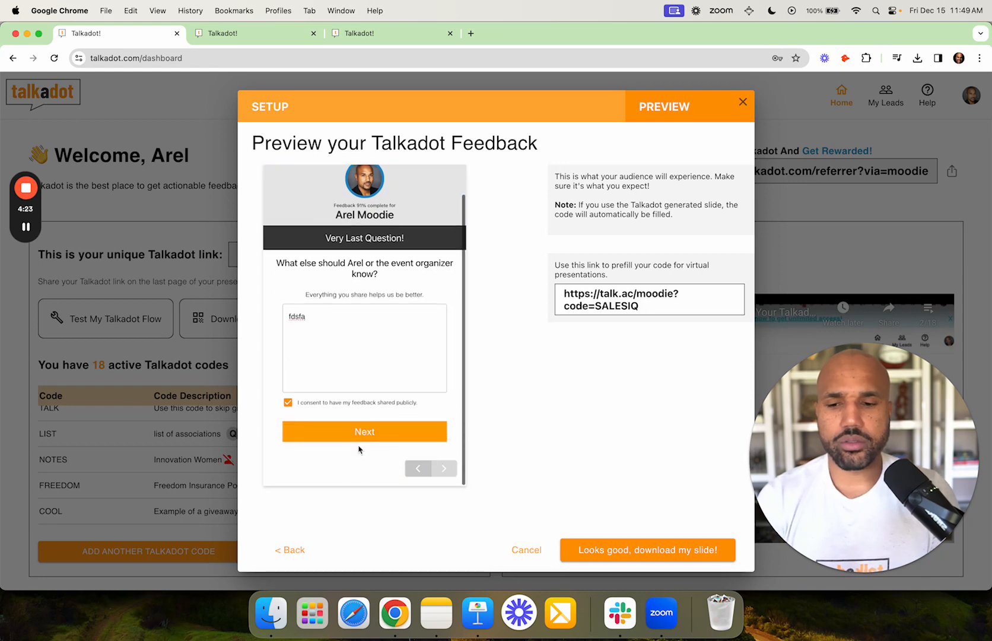
pyautogui.click(360, 434)
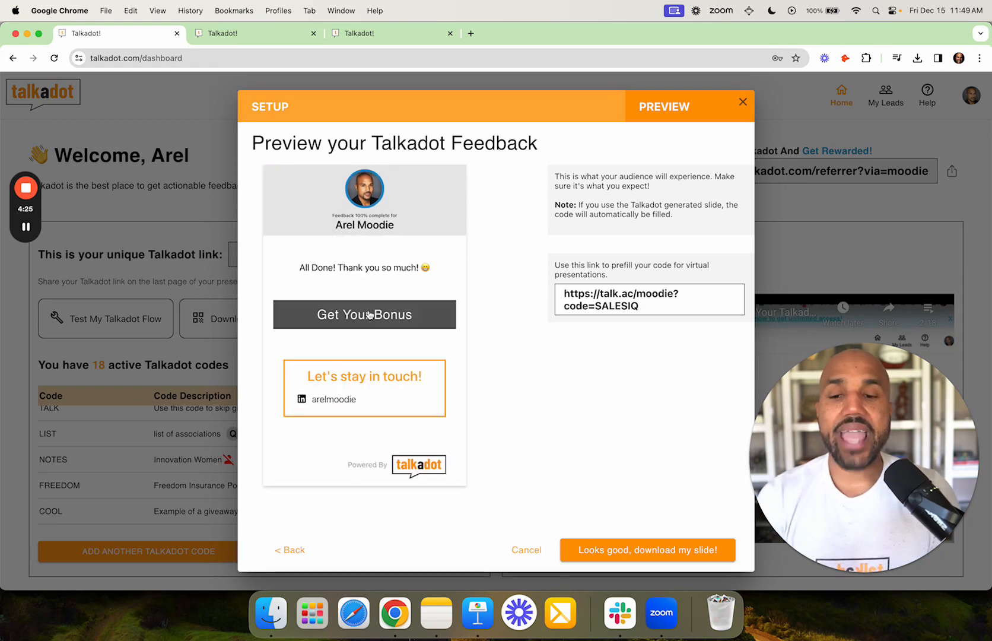
pyautogui.click(369, 314)
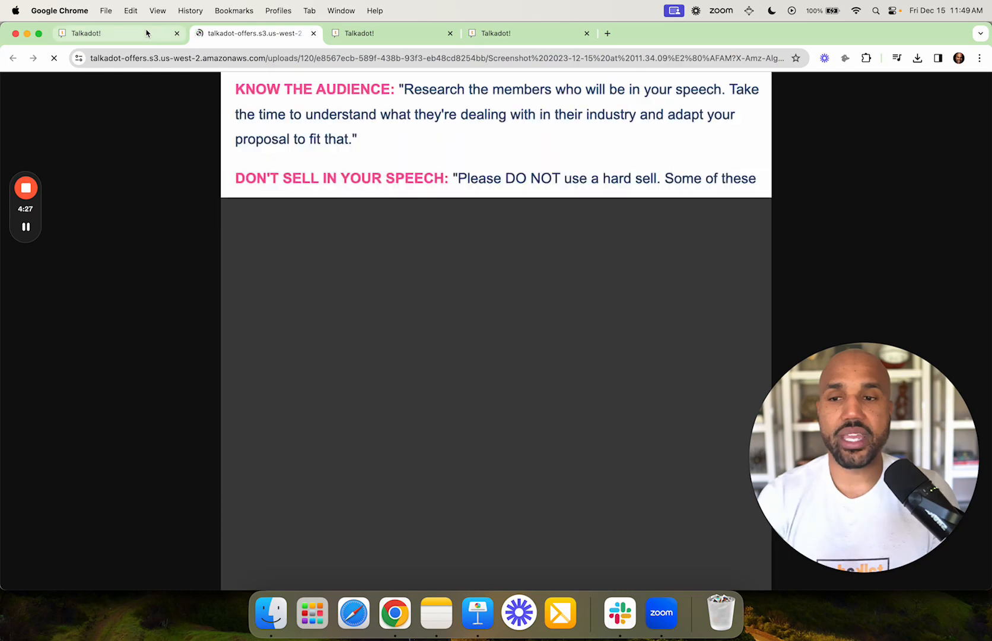
# - Return to the first Talkadot tab and approve the preview to show the SALESIQ slide
pyautogui.click(146, 34)
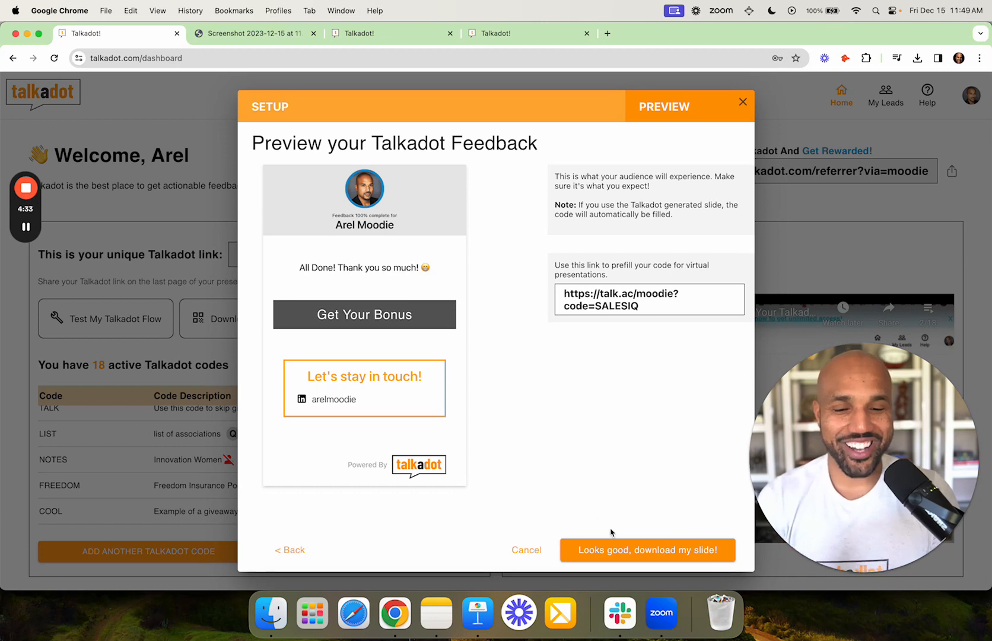
pyautogui.click(646, 553)
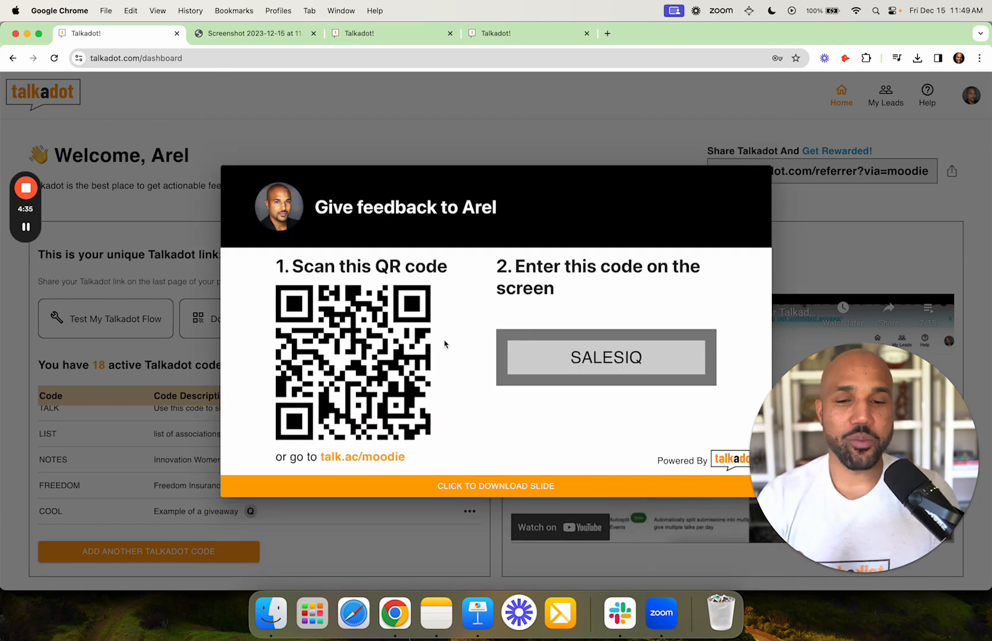